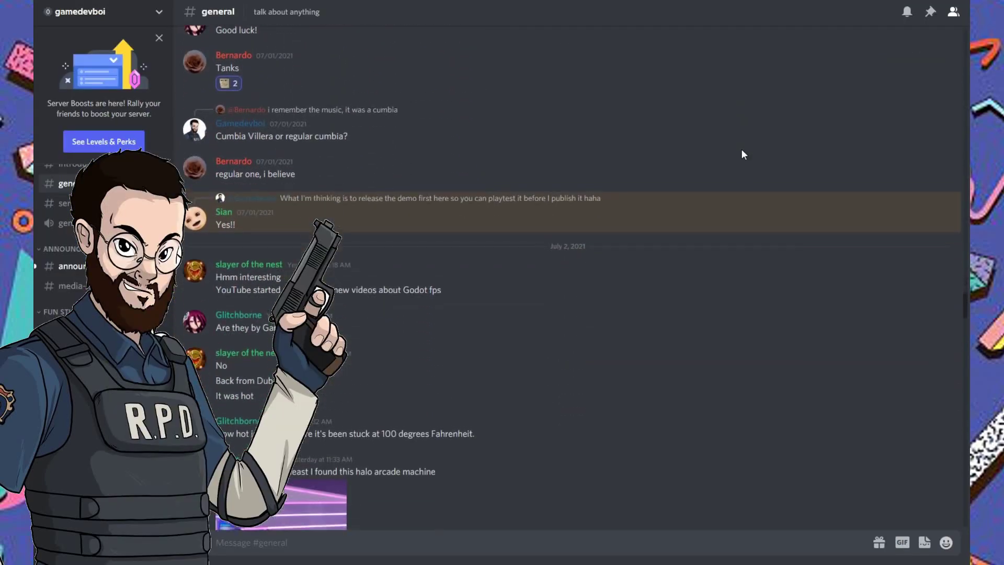
Step: Scroll down in Blender to bring the metarig armature and its chest bones into view
scroll(741, 150, "down", 12)
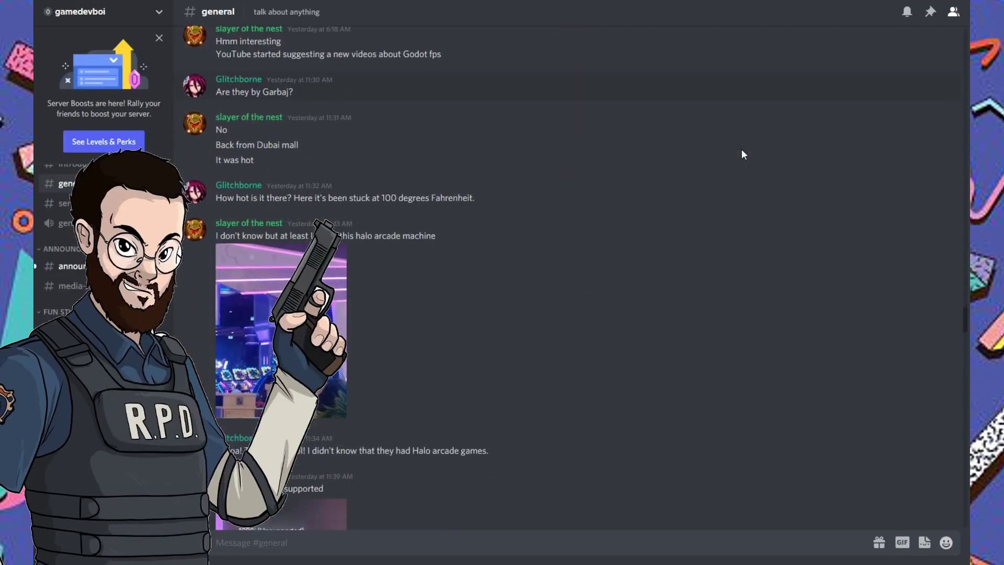
scroll(742, 153, "down", 13)
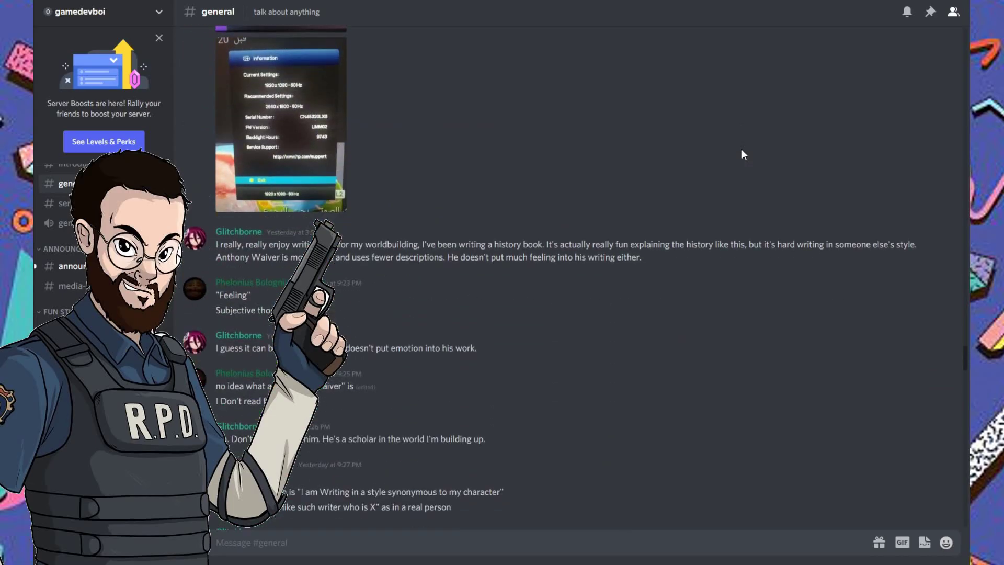
scroll(743, 152, "down", 9)
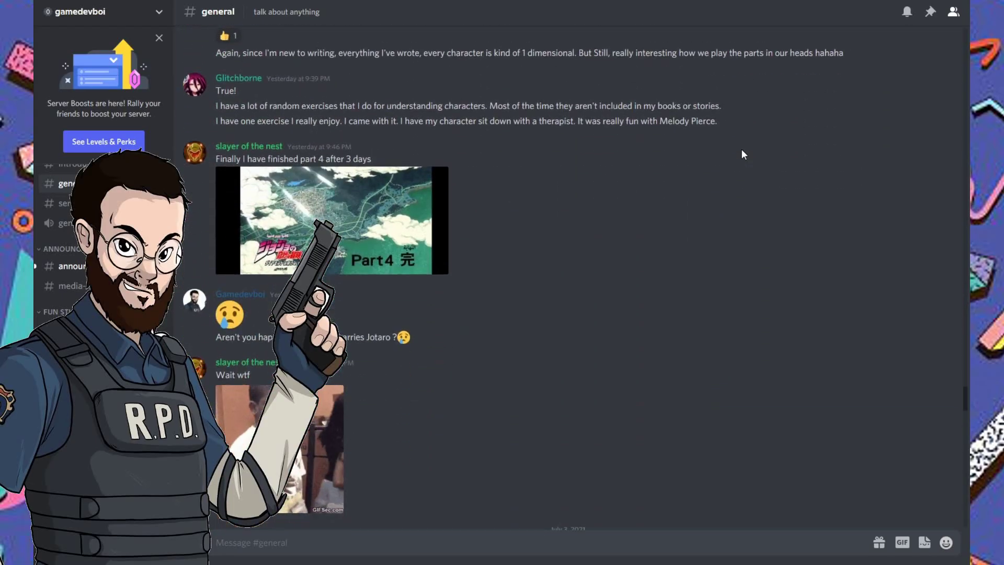
scroll(741, 149, "down", 10)
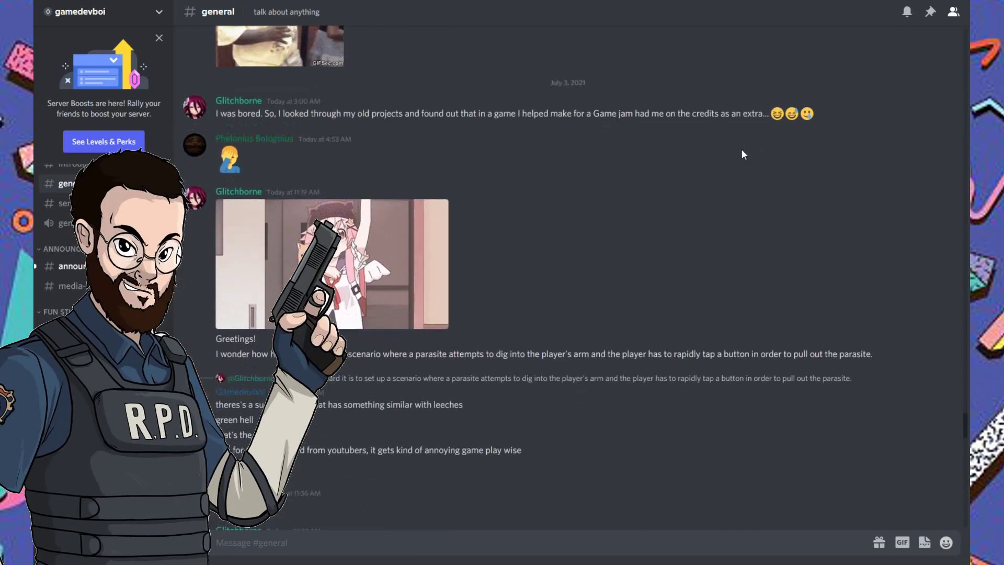
scroll(741, 154, "down", 12)
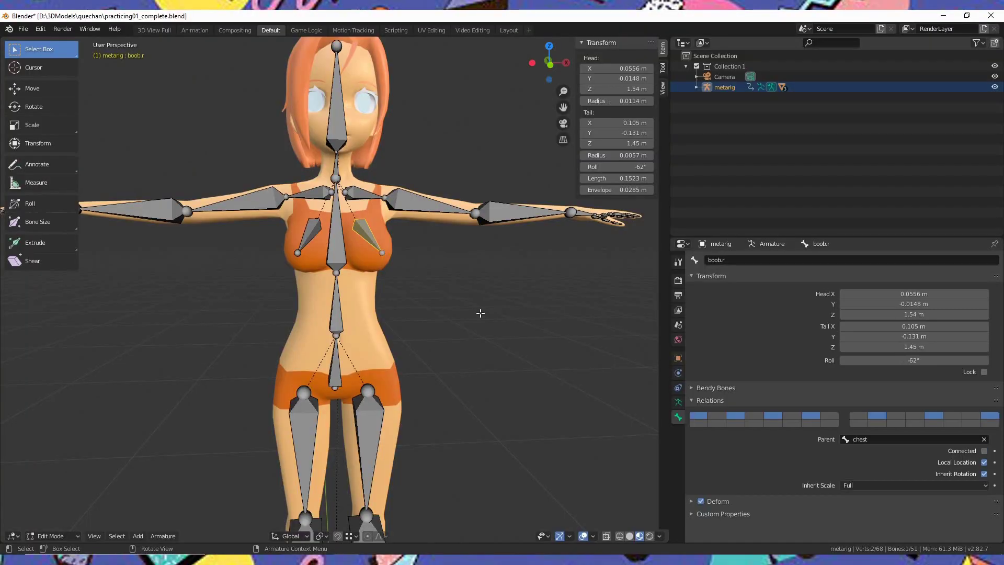
middle_click_drag(493, 327, 408, 256)
scroll(424, 286, "up", 3)
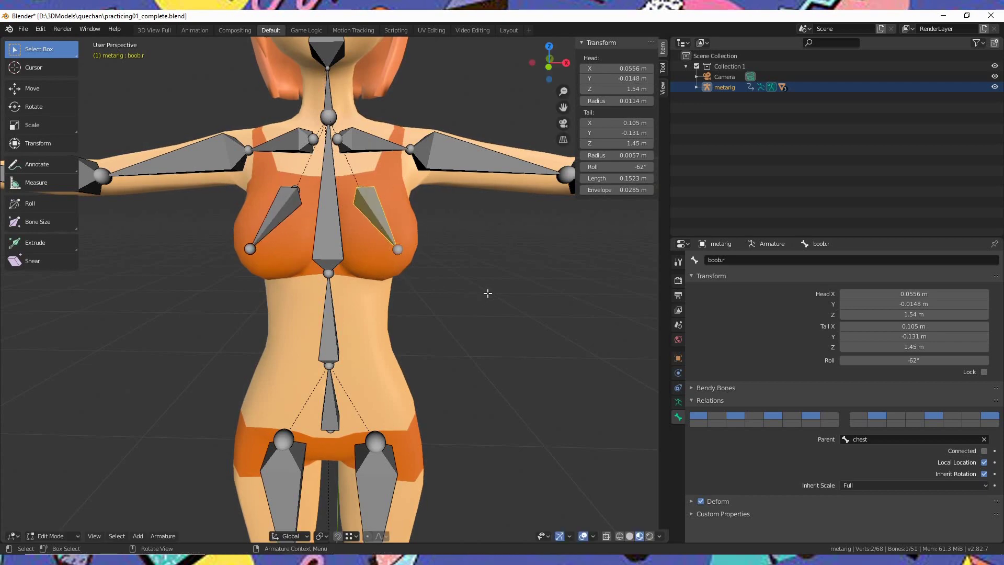
middle_click_drag(487, 293, 426, 261)
scroll(425, 308, "up", 3)
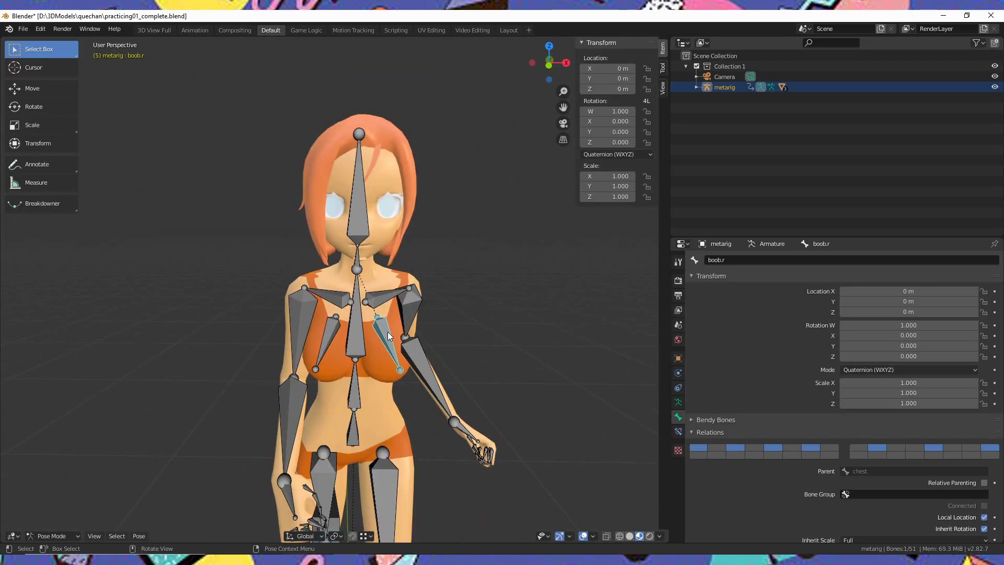
key("Tab")
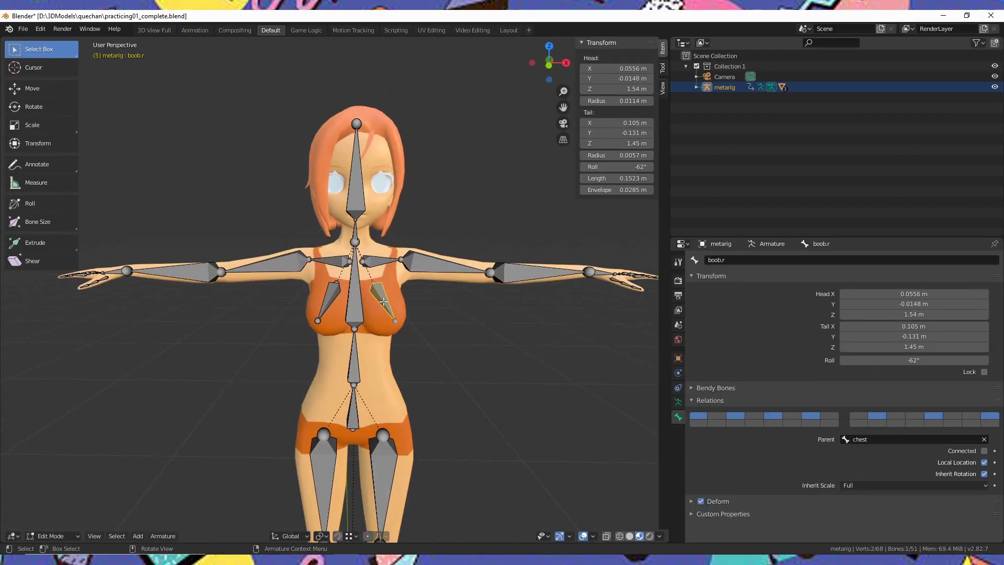
middle_click_drag(397, 314, 496, 305)
left_click(563, 61)
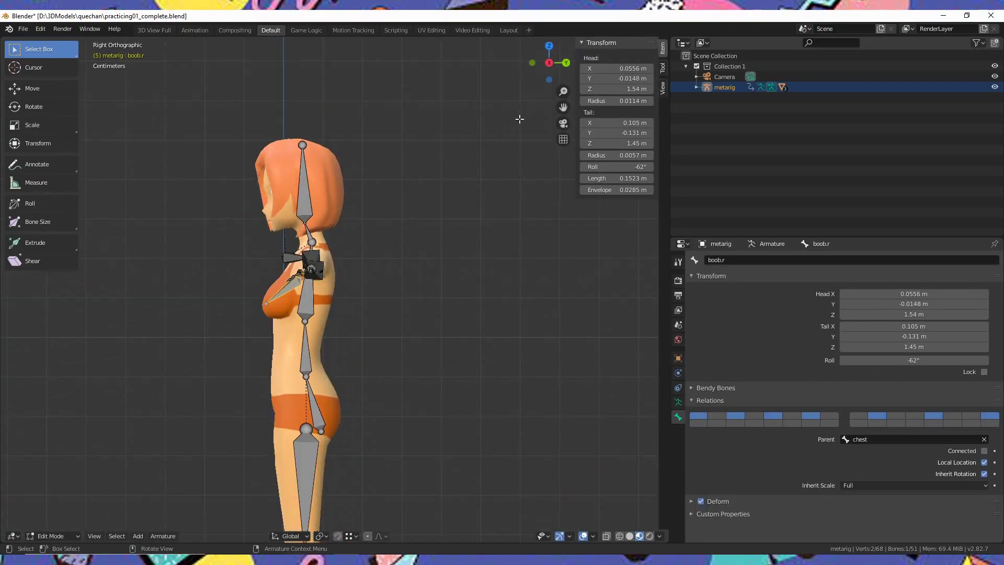
scroll(352, 299, "up", 3)
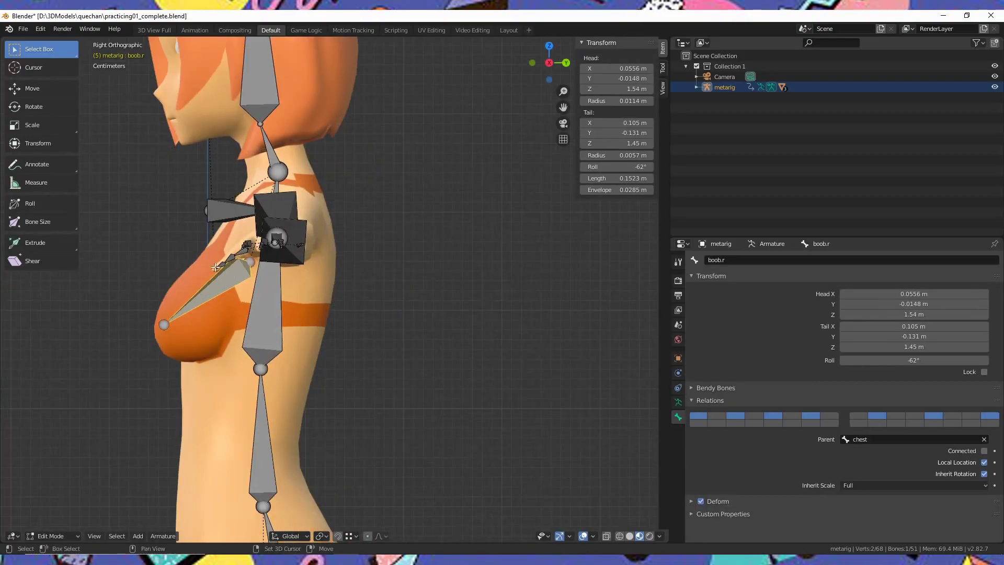
middle_click_drag(235, 273, 380, 214, "shift")
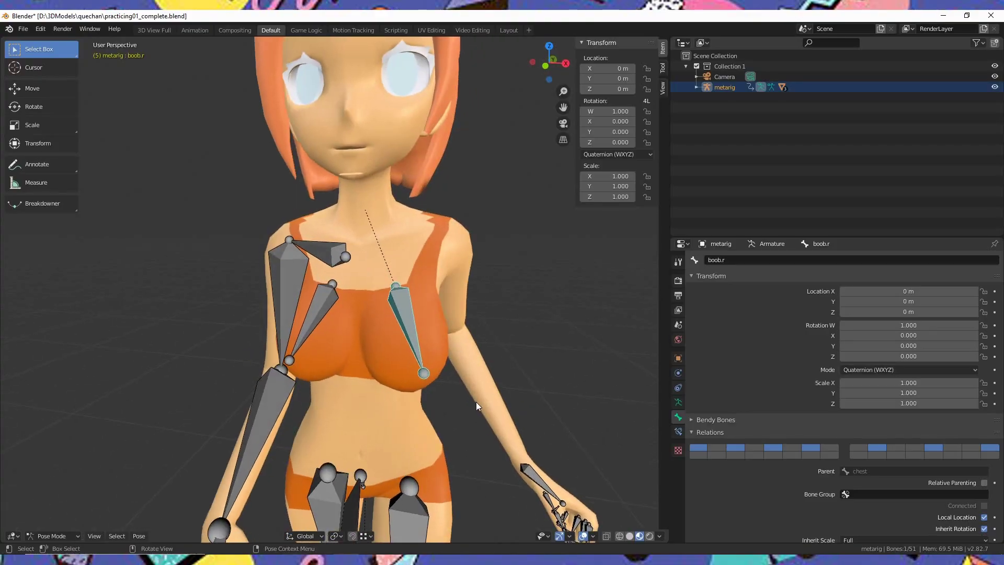
key("r")
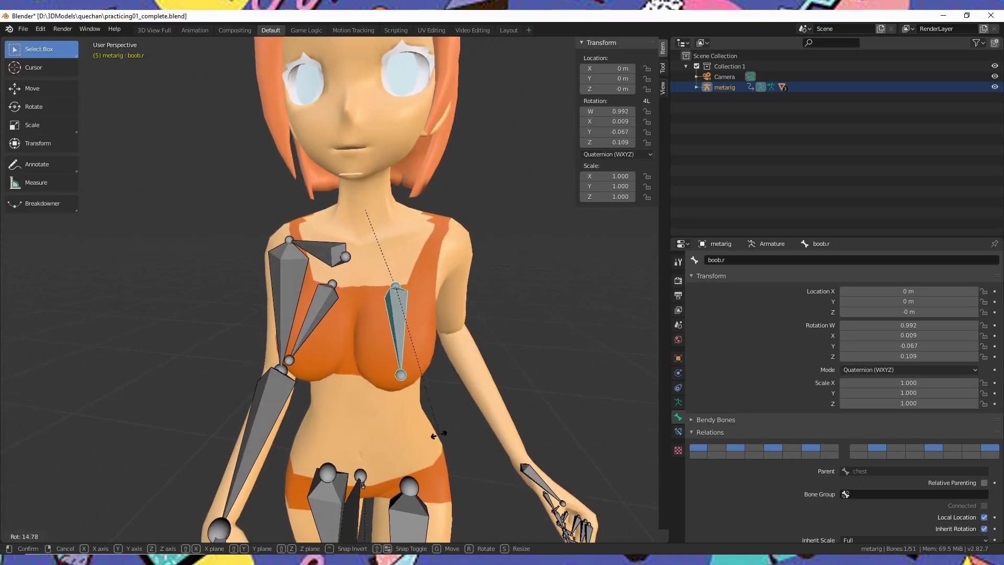
key("Escape")
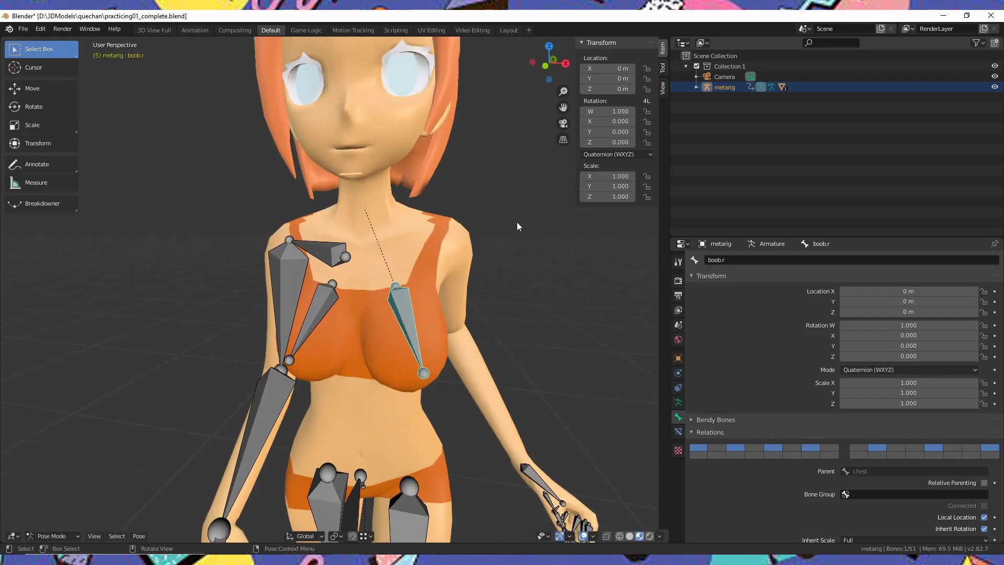
key("r")
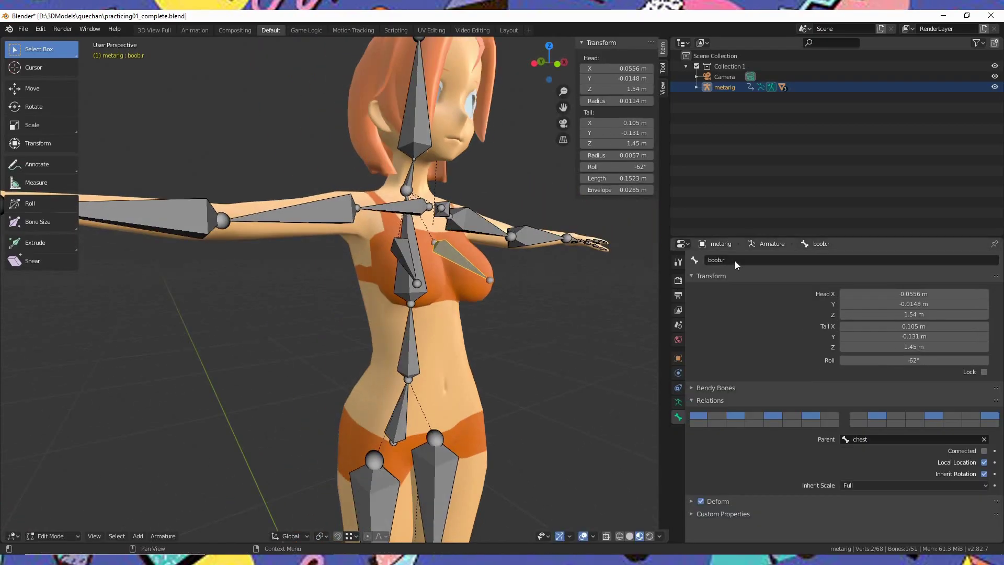
key("ctrl+shift+m")
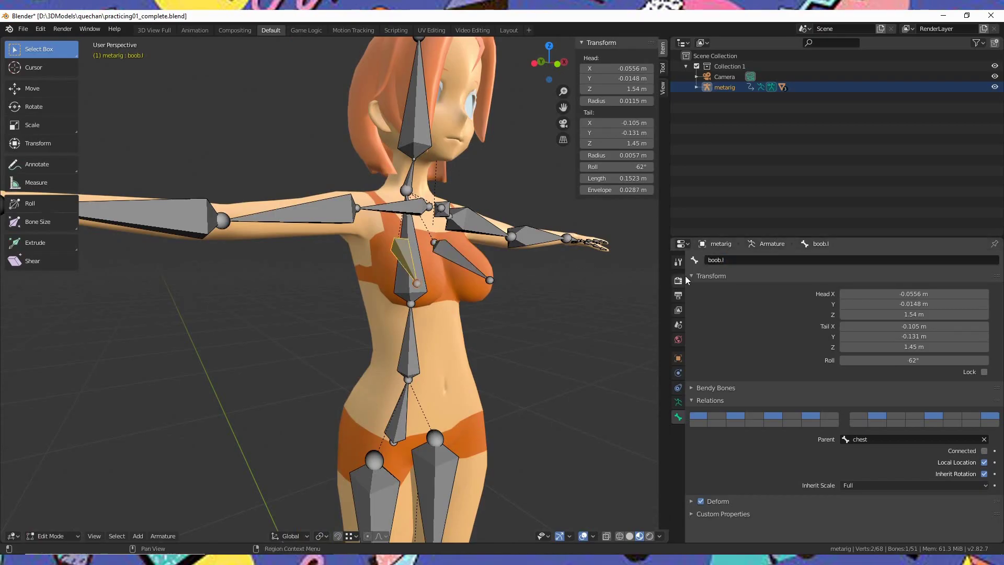
scroll(512, 332, "up", 6)
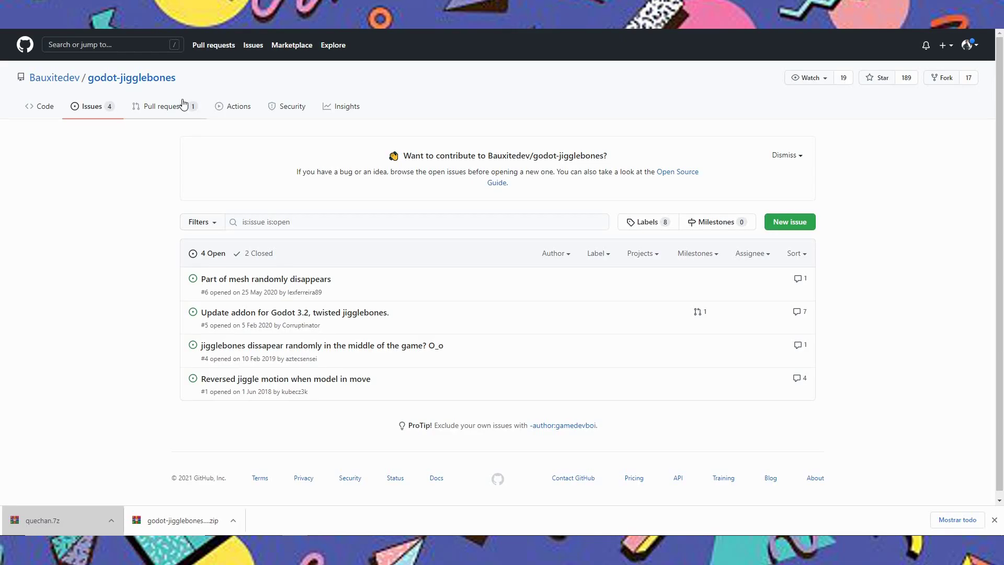
left_click(183, 105)
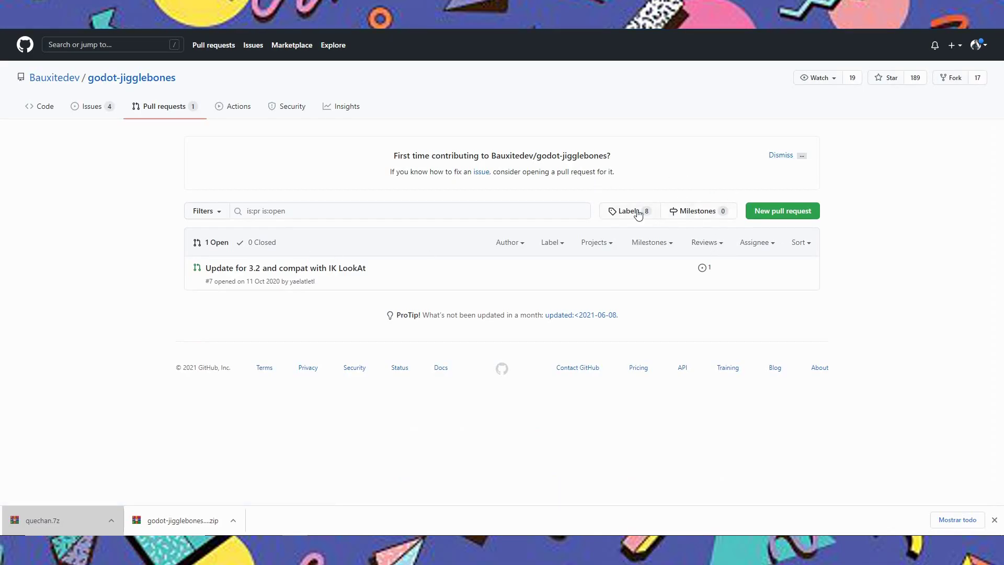
Step: Open PR #7 'Update for 3.2 and compat with IK LookAt' and follow its branch link to the fork's repository
left_click(269, 267)
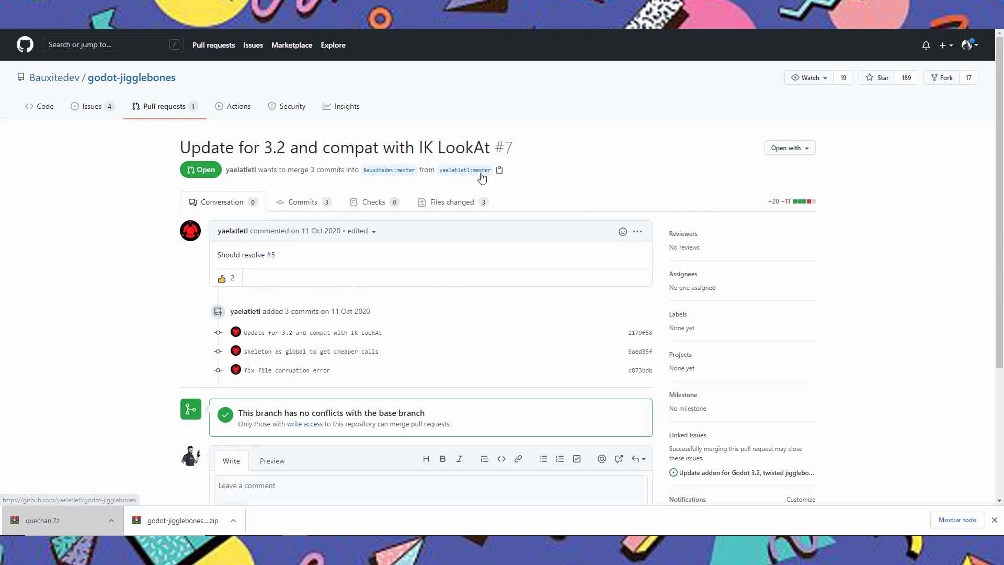
left_click(465, 169)
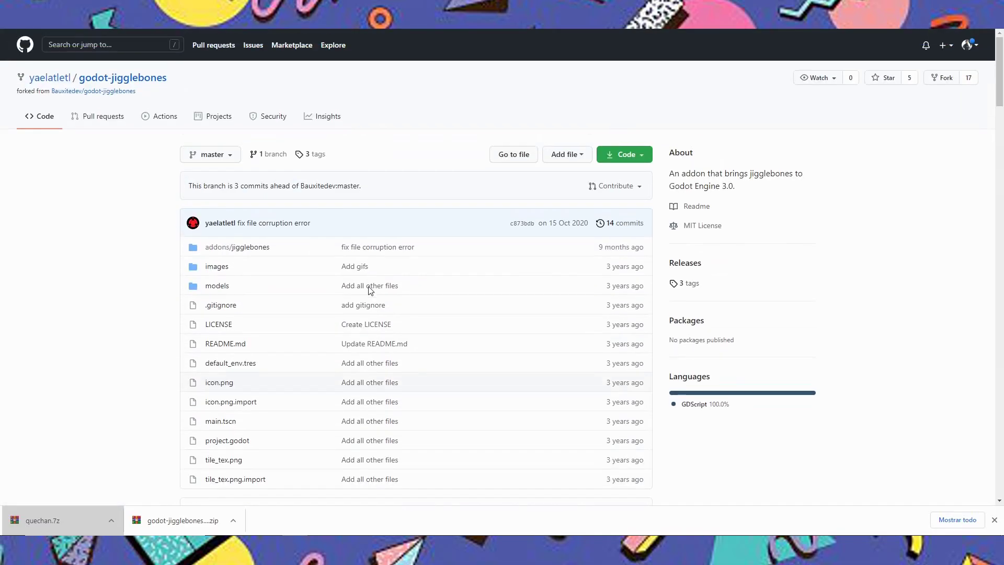
scroll(92, 285, "down", 5)
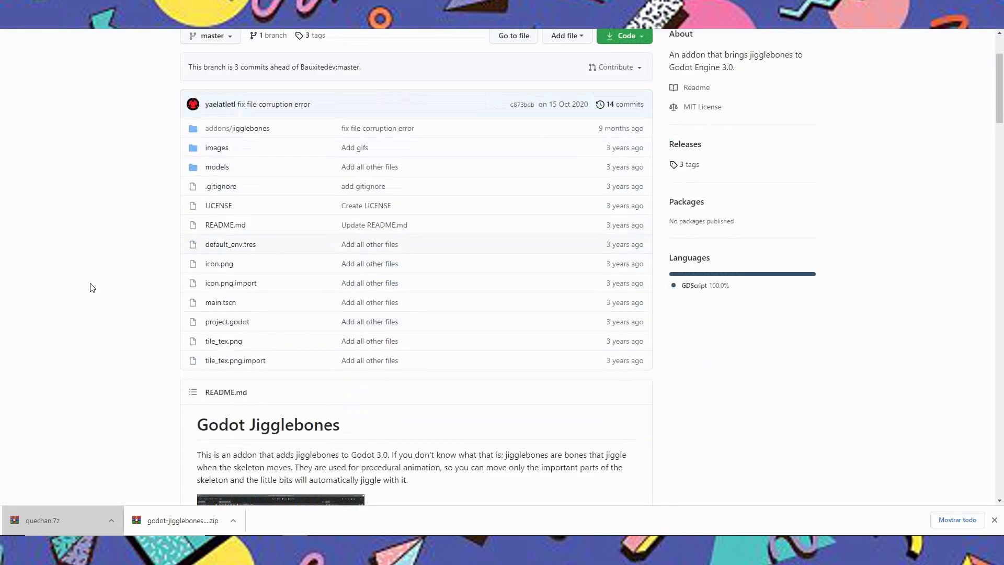
scroll(97, 288, "up", 5)
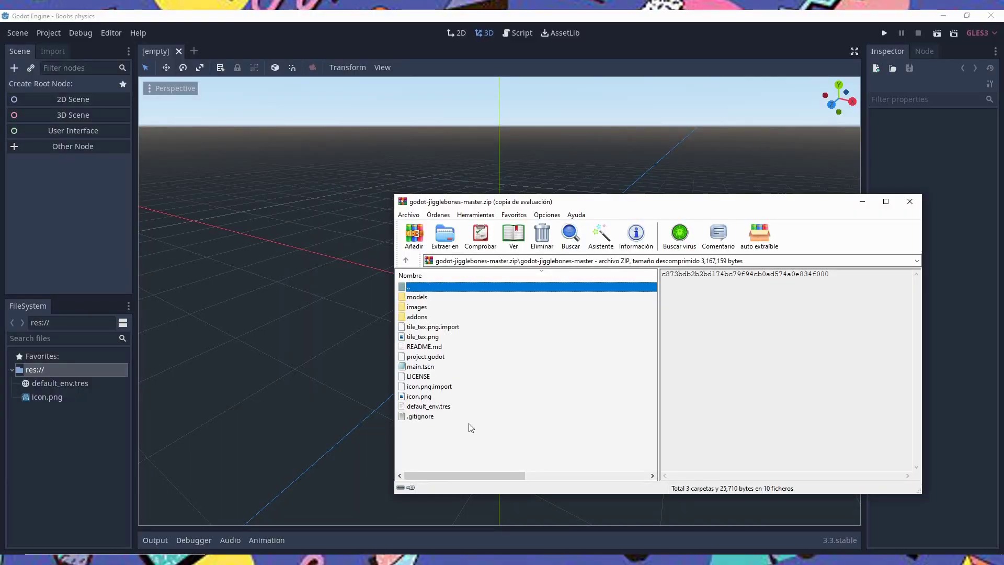
Step: Copy all godot-jigglebones archive files into res:// and reload the project with the newer project.godot
left_click_drag(476, 461, 306, 354)
left_click_drag(54, 431, 55, 433)
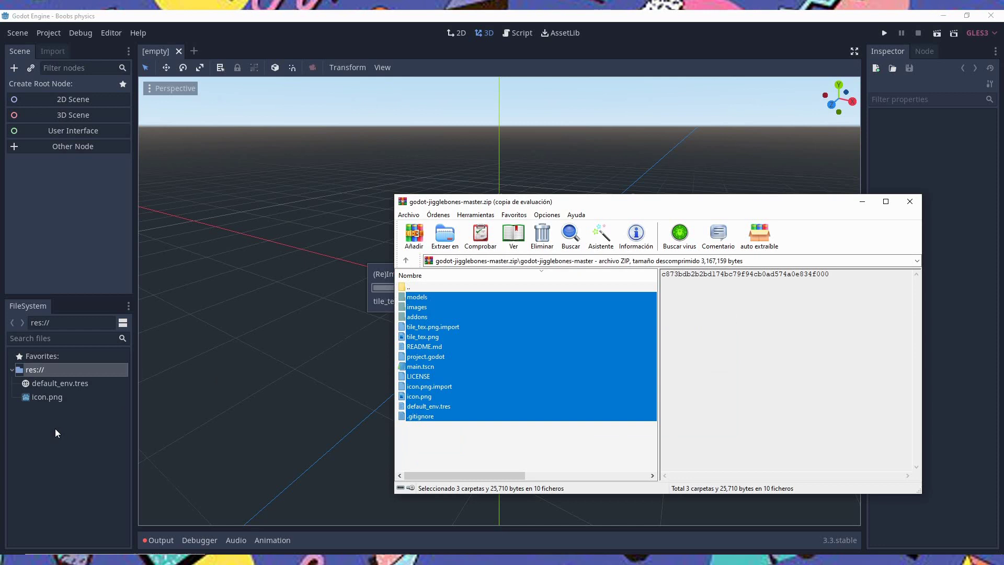
left_click(79, 502)
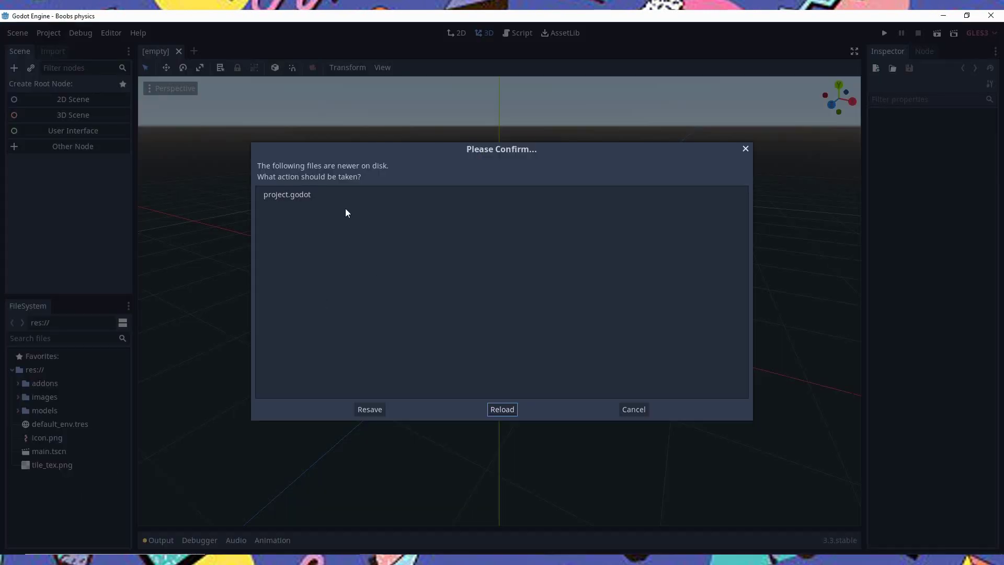
left_click(502, 409)
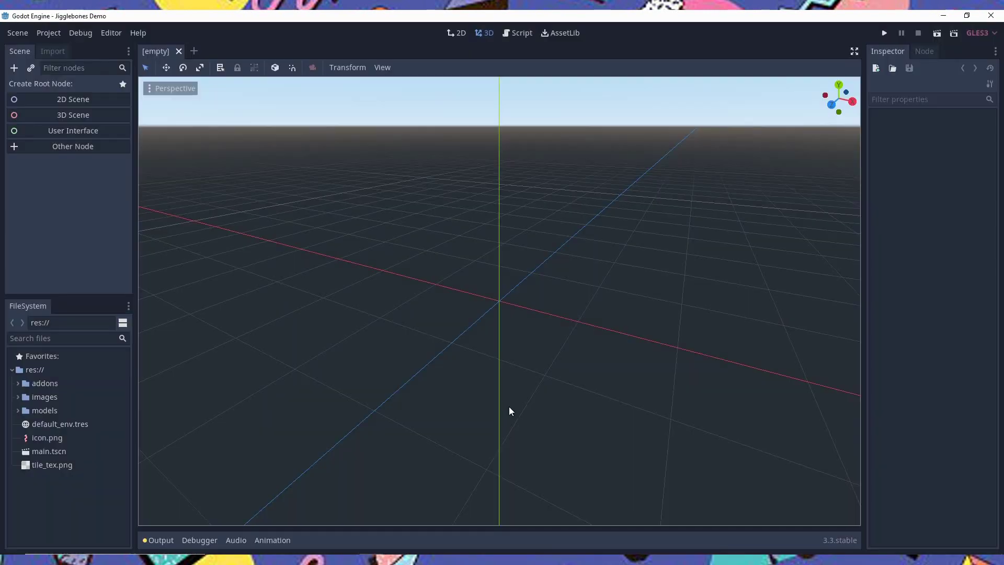
Step: Open the Project Settings window
left_click(81, 34)
mouse_move(103, 36)
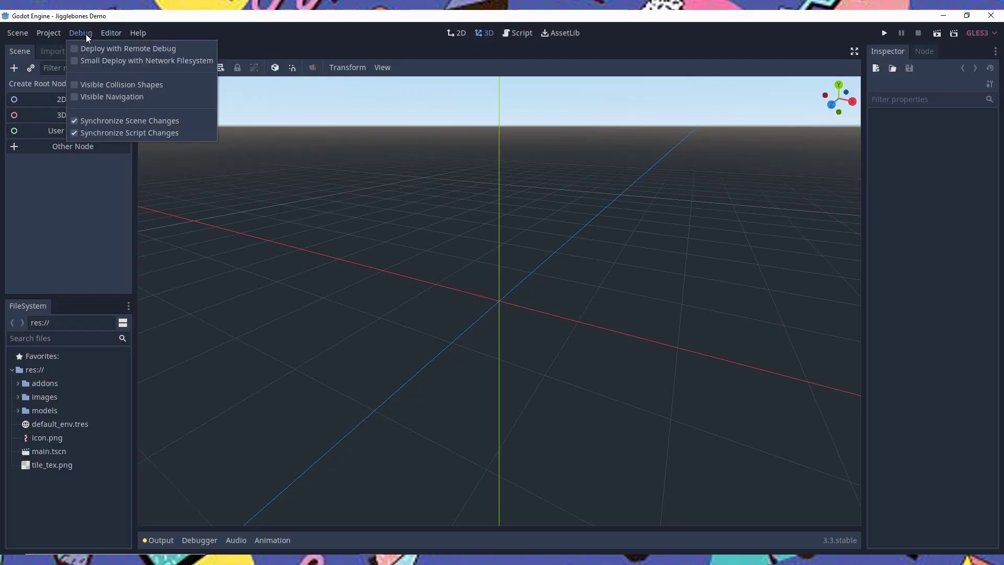
left_click(57, 49)
Step: Enable the Jigglebone plugin in the Plugins tab of Project Settings
left_click(519, 118)
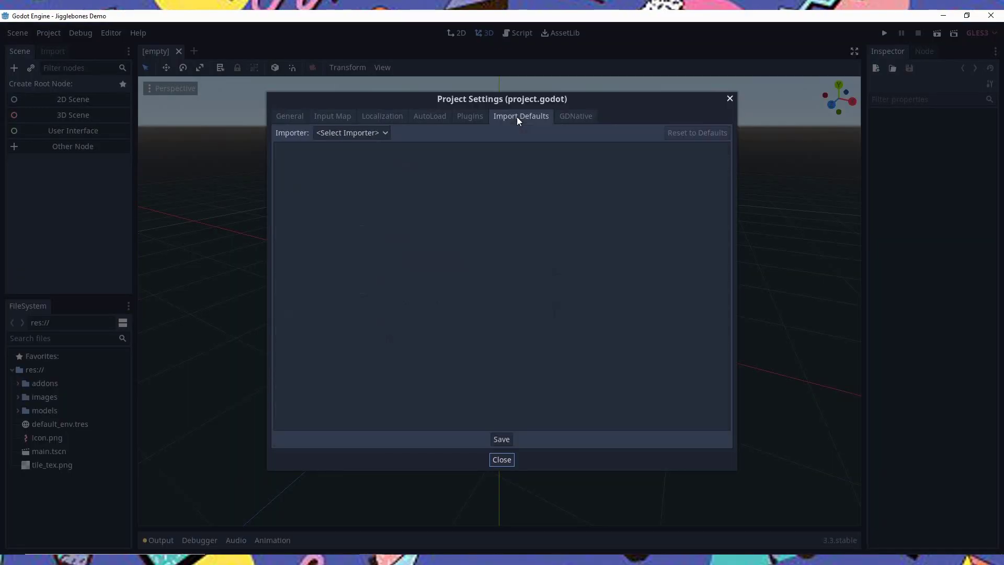
left_click(466, 119)
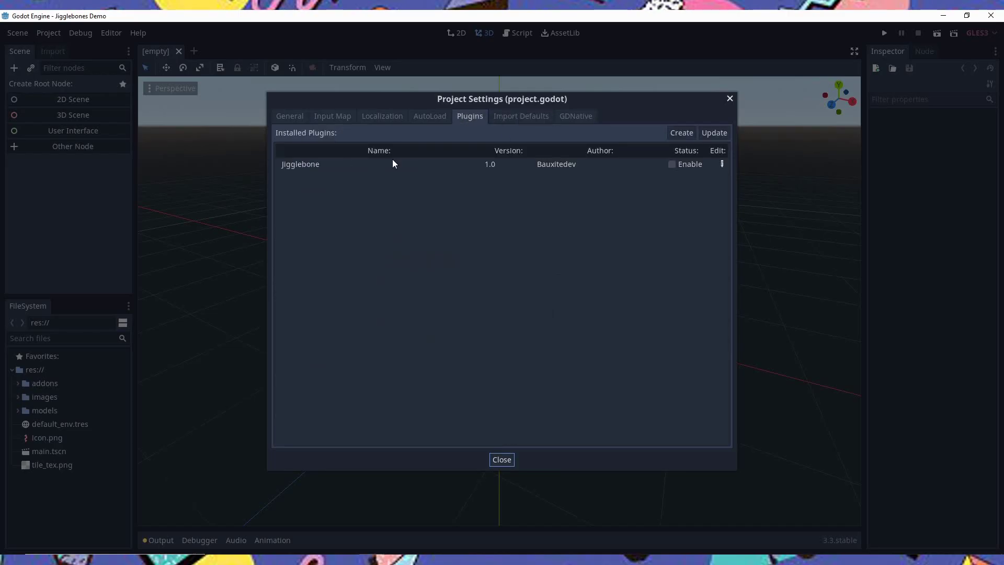
left_click(673, 165)
left_click(503, 460)
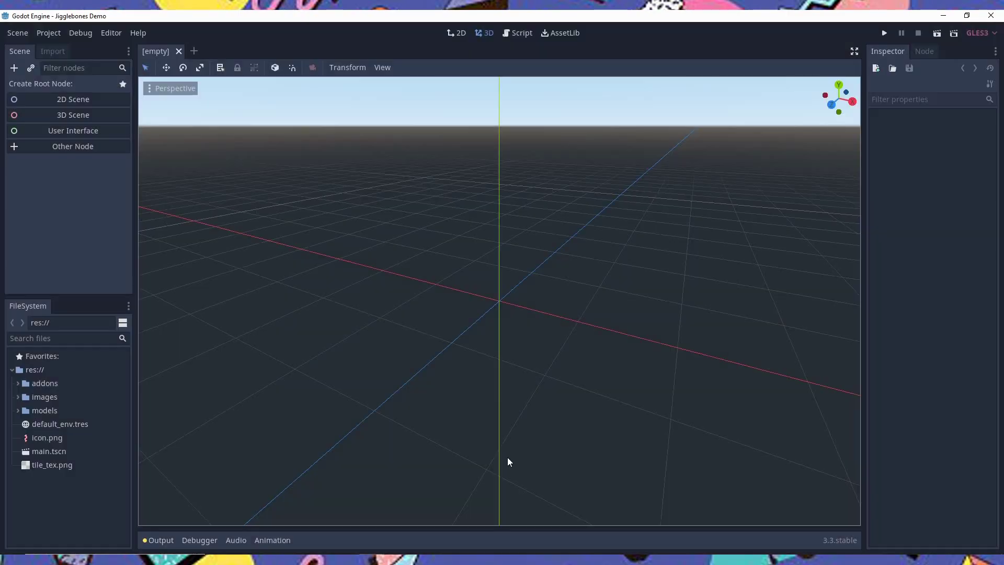
Step: Open main.tscn and move its Scene Root slightly along X to -0.158
double_click(49, 451)
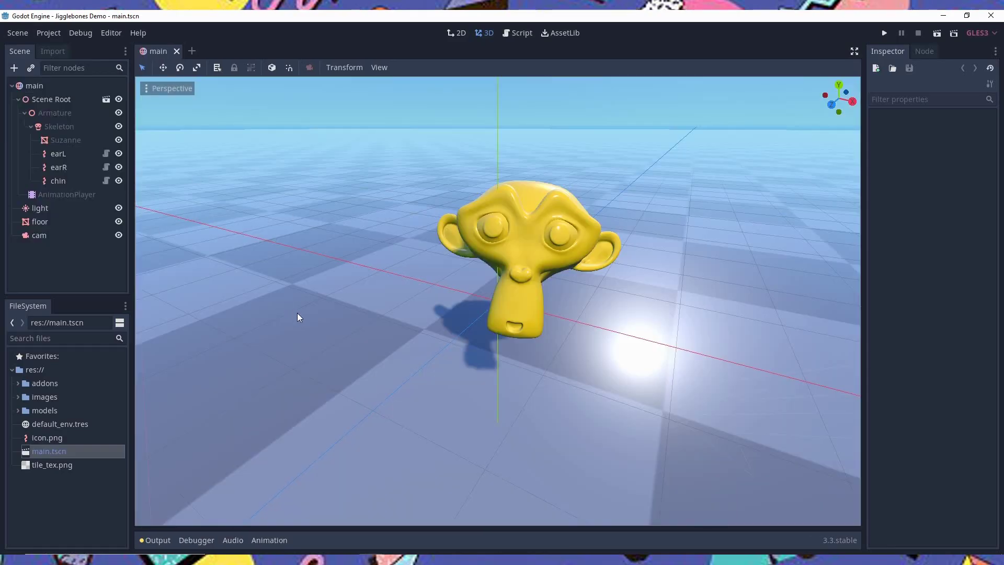
middle_click_drag(299, 317, 341, 221)
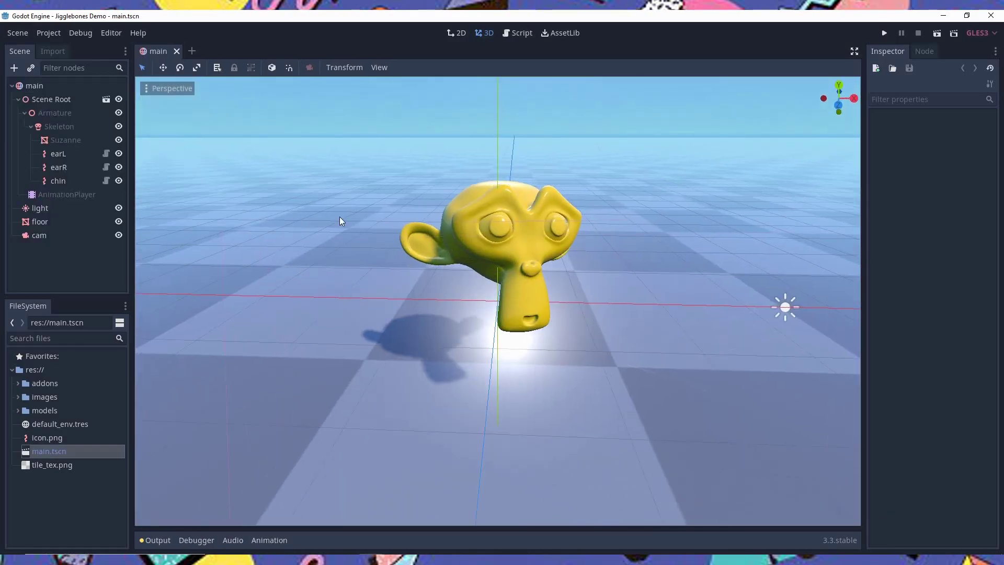
left_click(54, 104)
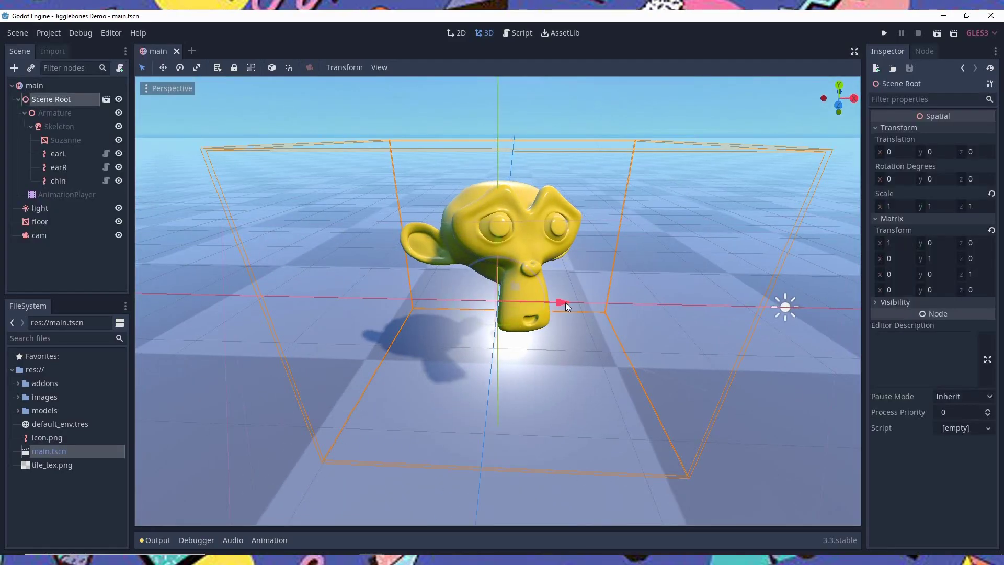
left_click_drag(566, 302, 548, 339)
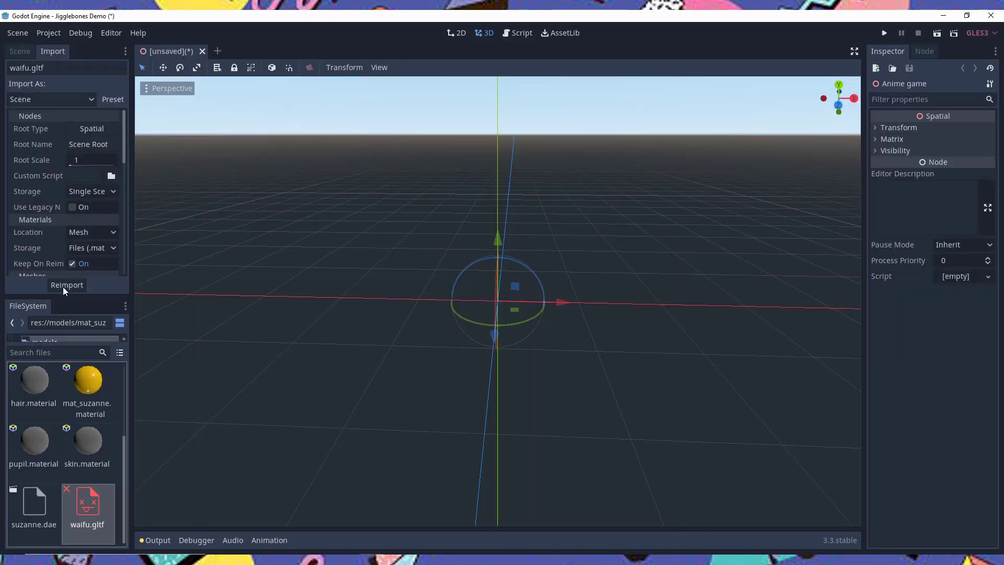
Step: Reimport waifu.gltf and create a new inherited scene from it
left_click(66, 287)
left_click(27, 53)
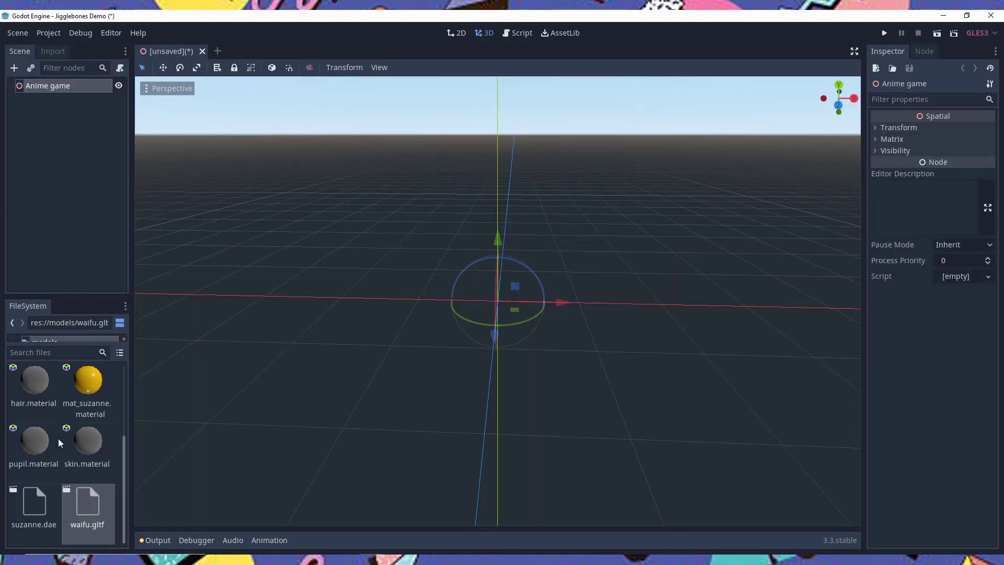
double_click(87, 502)
left_click(440, 304)
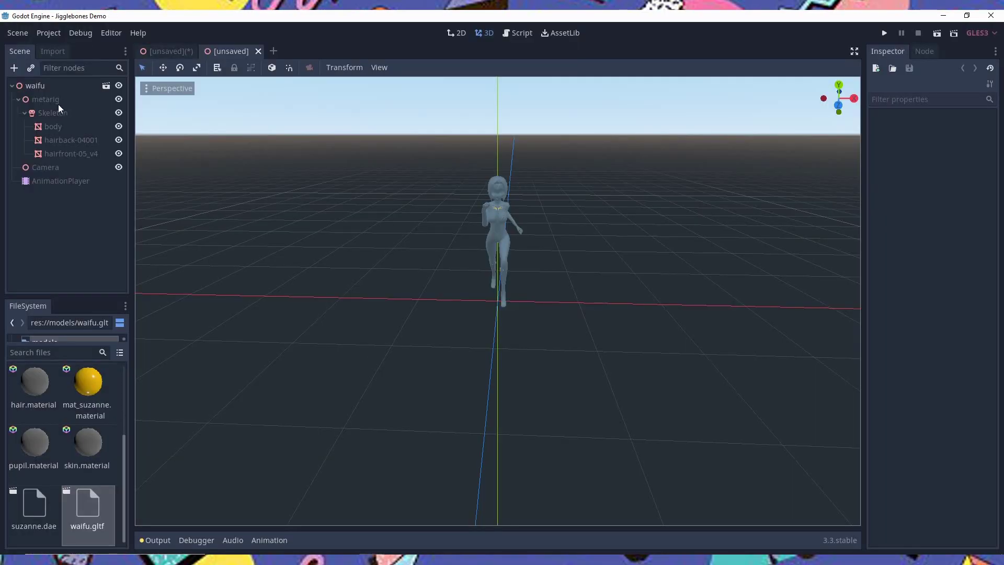
Step: Save the scene as Anime game.tscn and select its Skeleton node
left_click(165, 51)
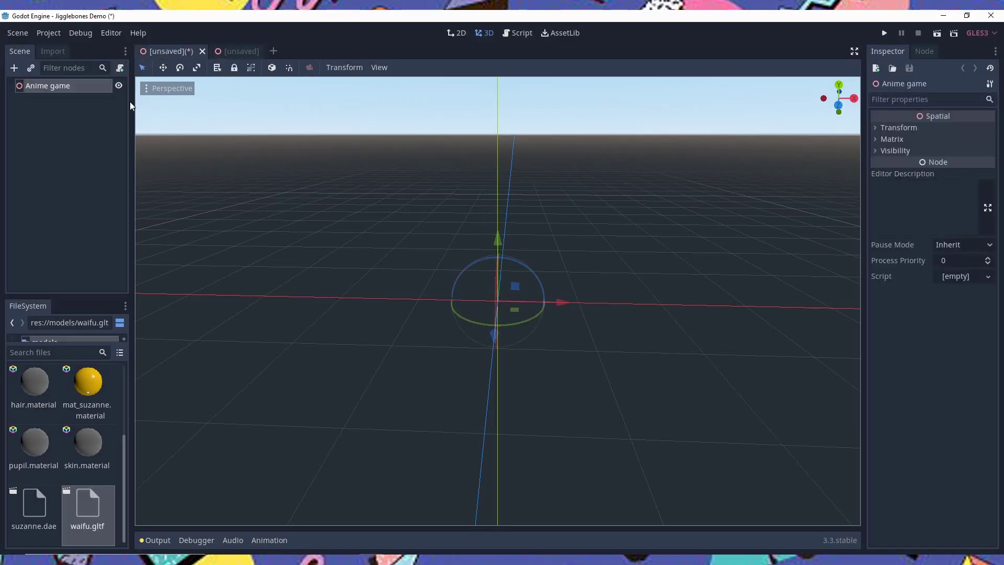
key("ctrl+s")
left_click(370, 476)
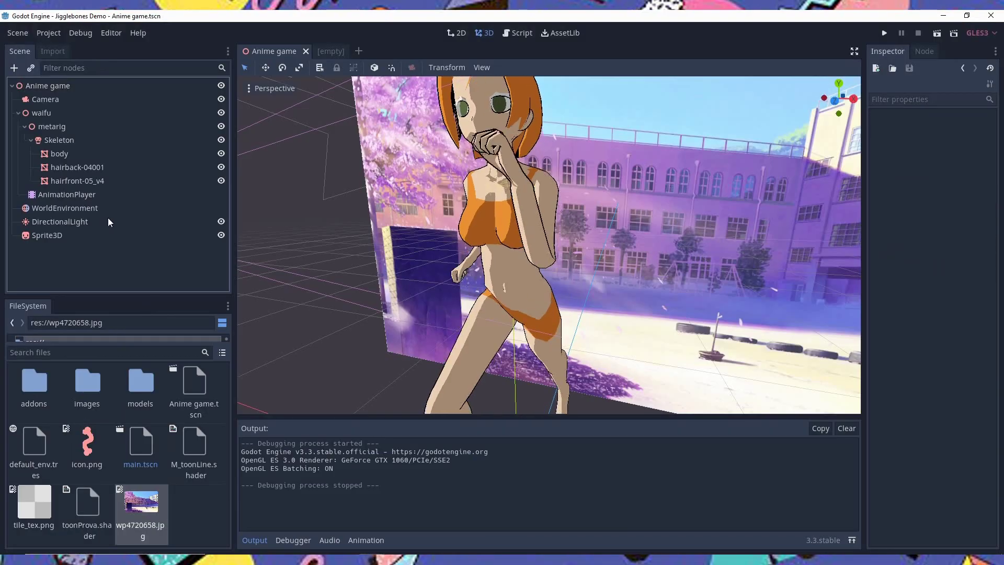
left_click(64, 143)
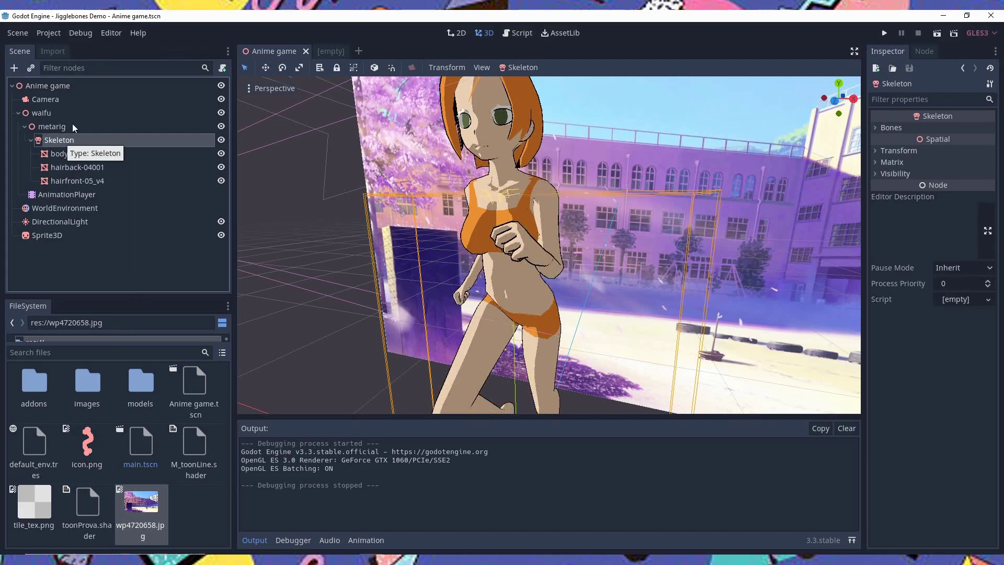
left_click(81, 32)
mouse_move(48, 33)
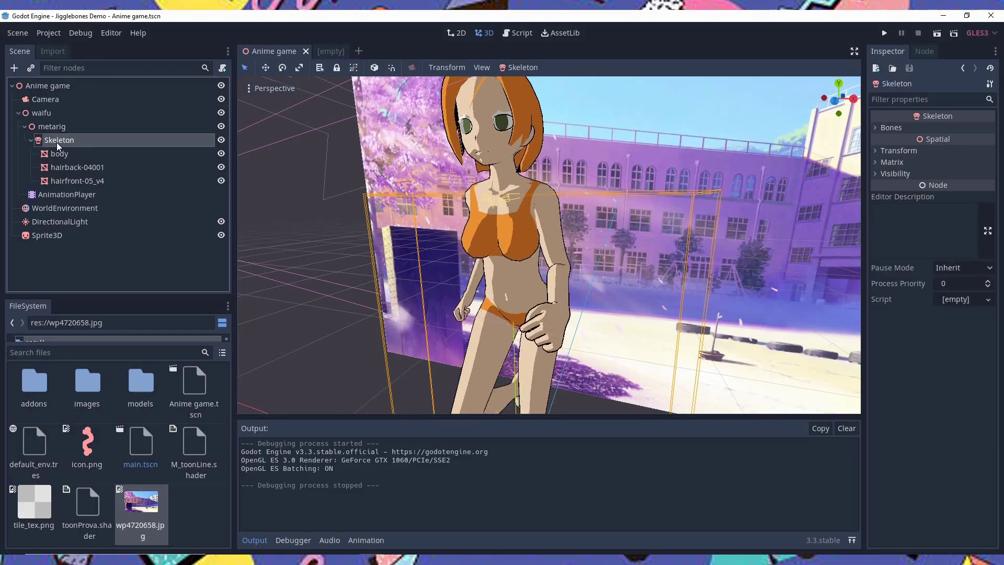
Step: Add a Jigglebone child under Skeleton by searching 'jigg', and set its Bone Name to boob.r
key("ctrl+a")
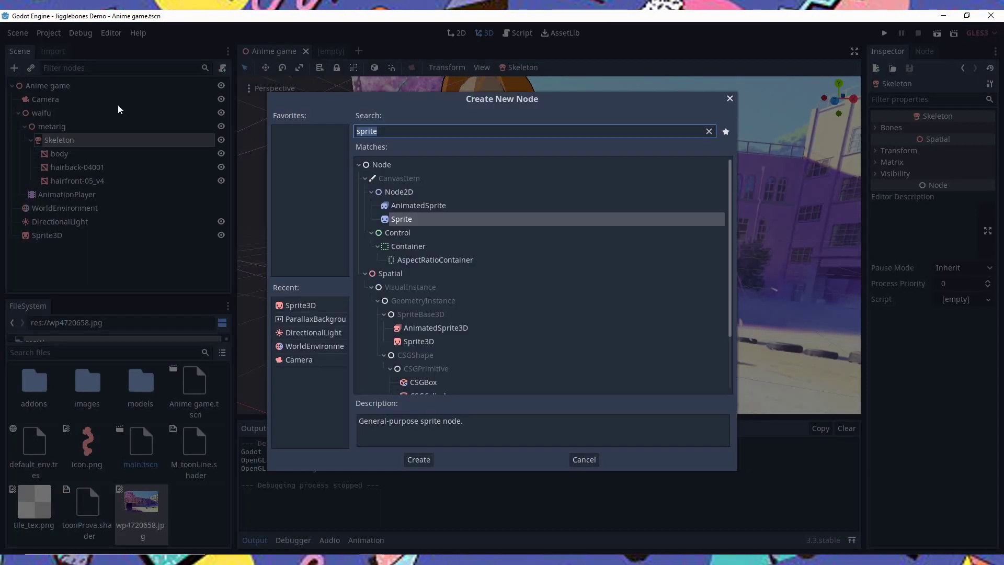
type("jigg")
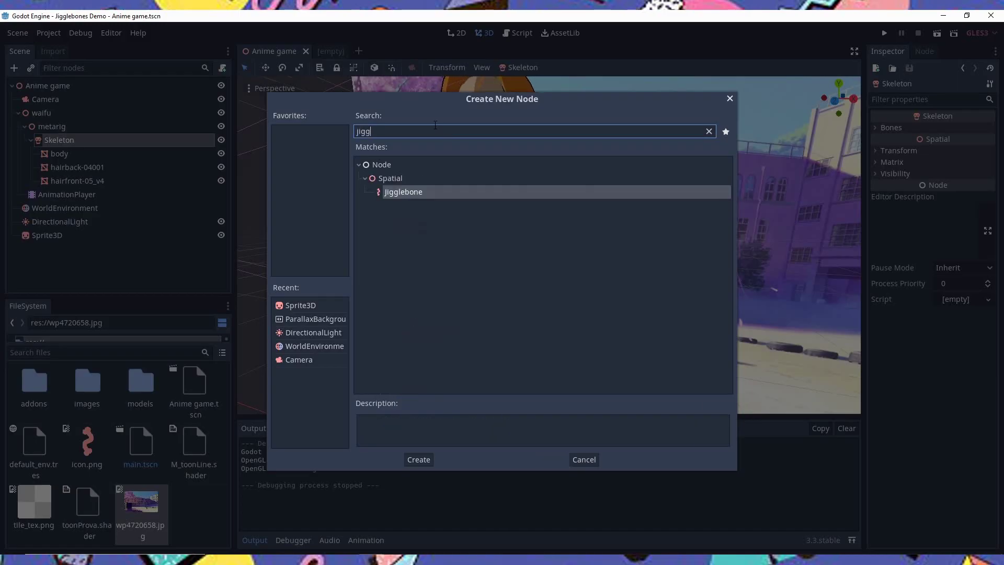
left_click(431, 458)
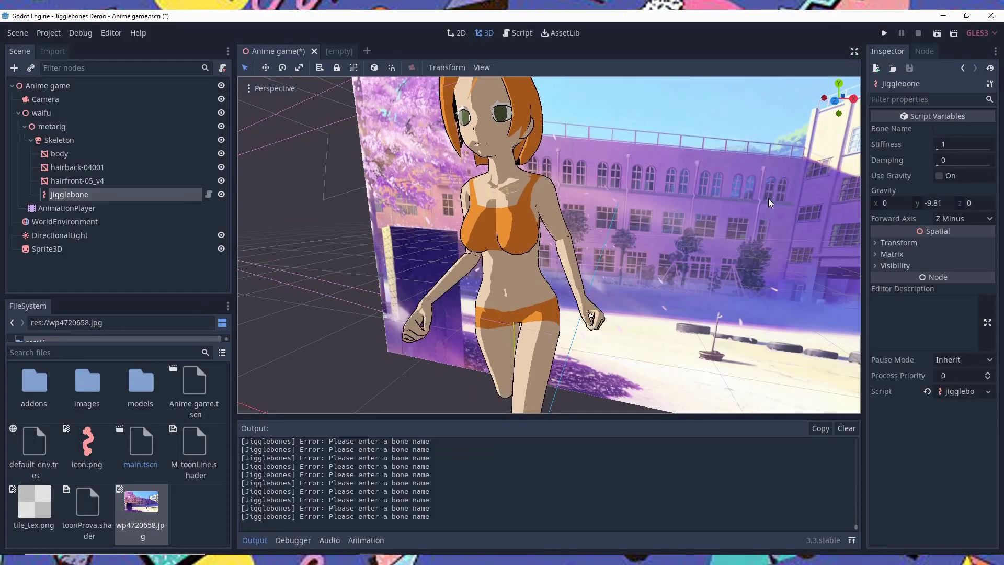
left_click(949, 128)
type("bo")
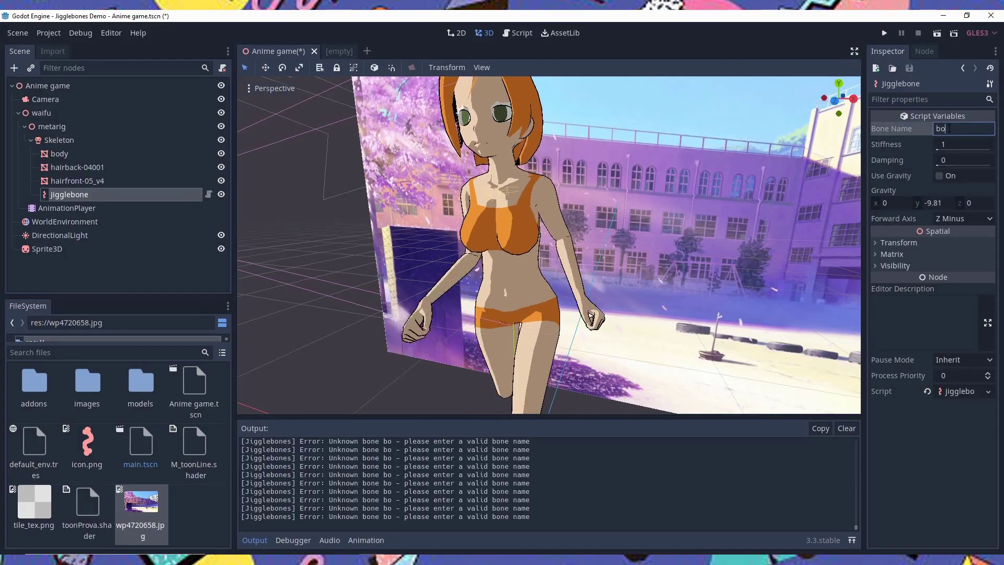
type("ob.r")
key("Return")
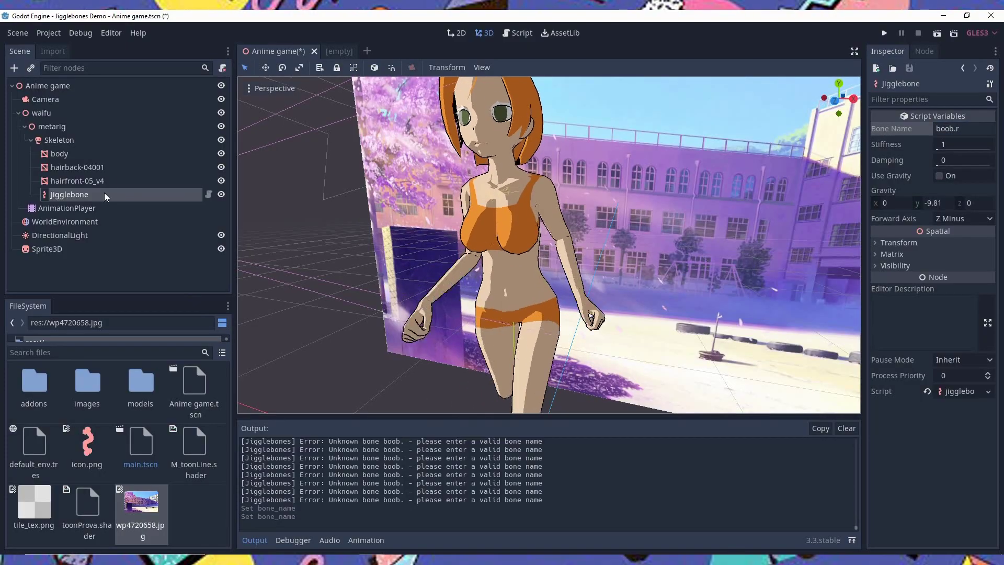
left_click(65, 139)
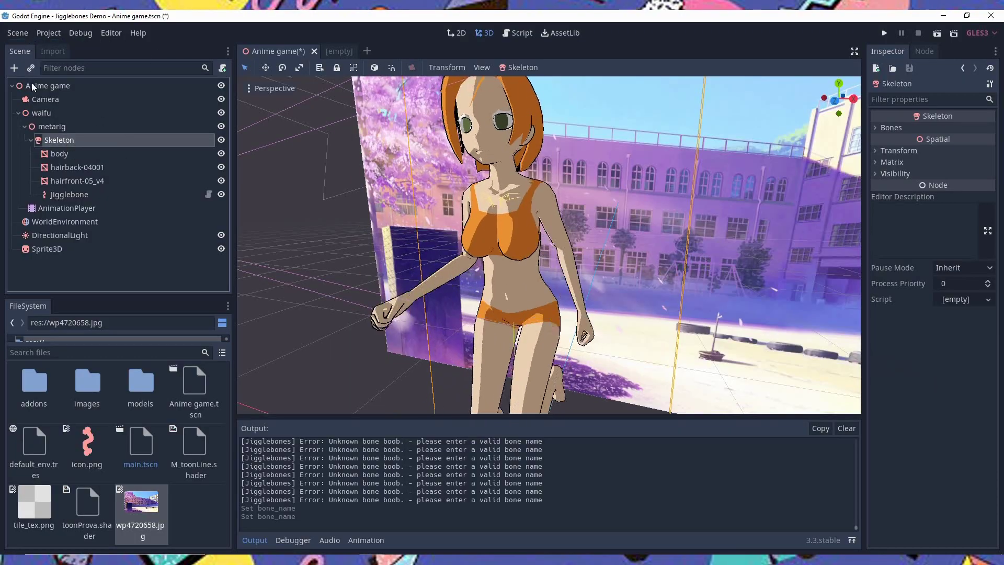
Step: Add Jigglebone2 under Skeleton and start entering boob.l as its Bone Name
key("ctrl+a")
double_click(419, 198)
left_click(957, 128)
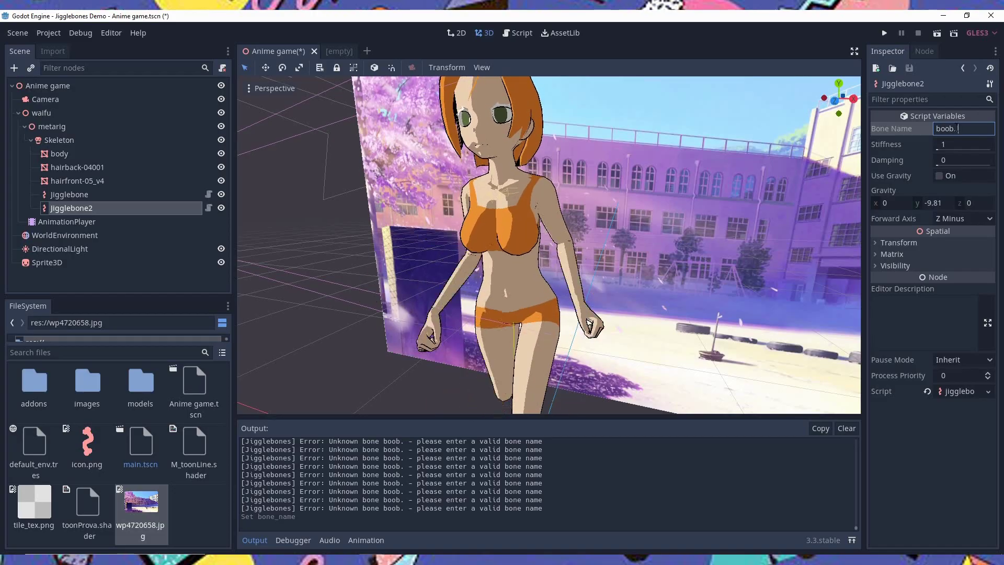
Step: Save and test-run the scene to watch the chest jiggle, then close the game window
scroll(616, 186, "up", 5)
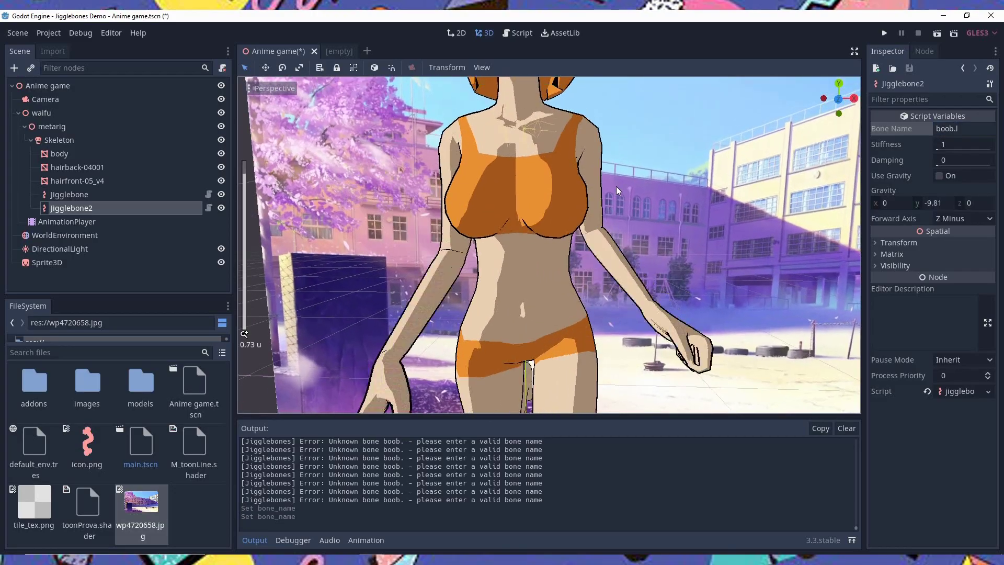
key("ctrl+s")
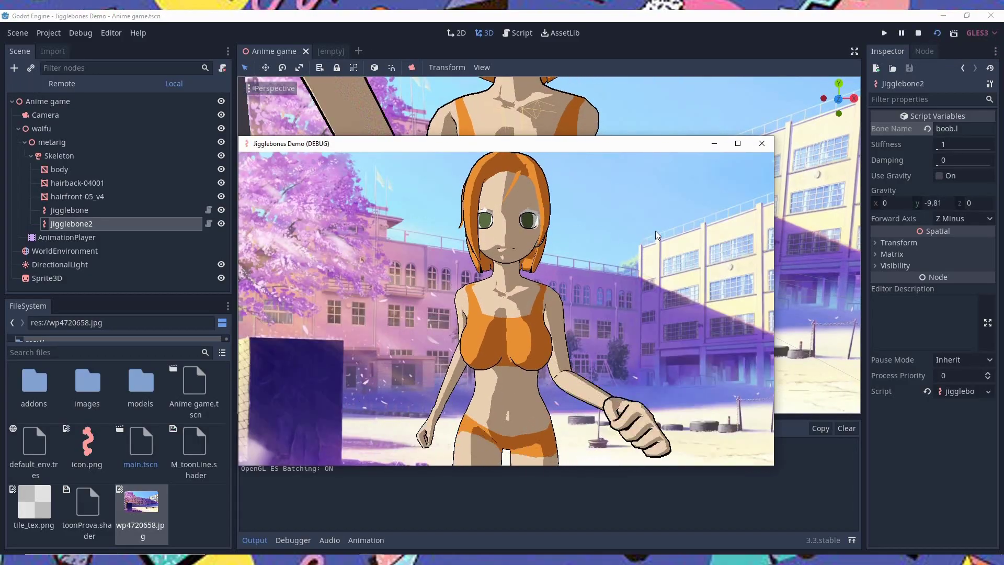
left_click(762, 143)
middle_click_drag(642, 228, 573, 236)
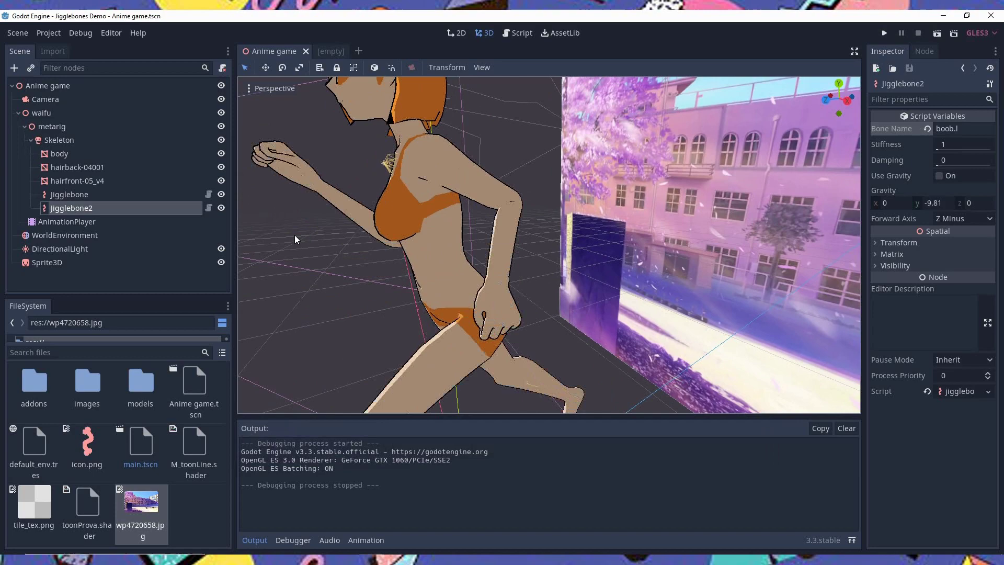
Step: Select the waifu node and drag it along X and then further across the ground
double_click(41, 113)
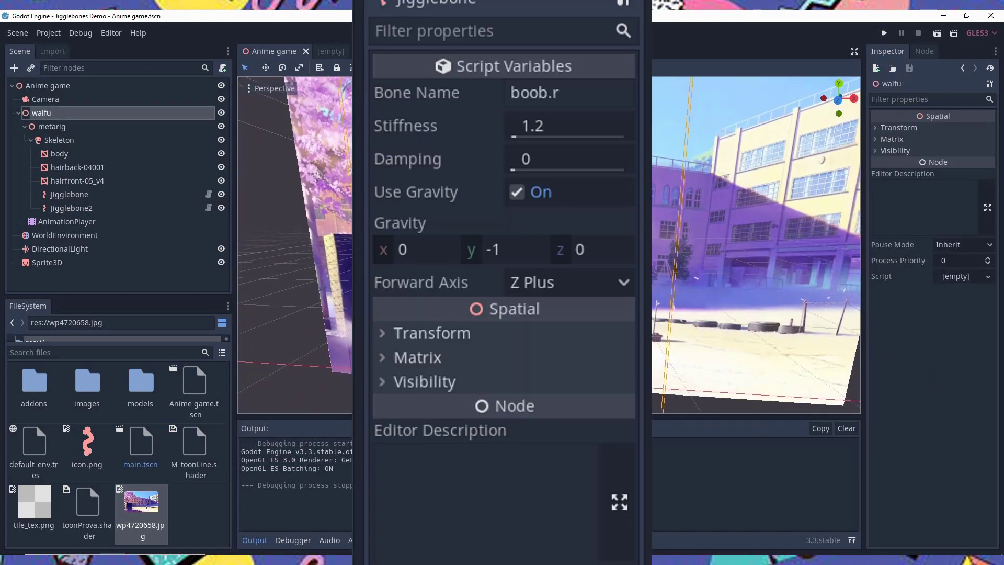
left_click_drag(576, 349, 646, 330)
scroll(651, 368, "up", 5)
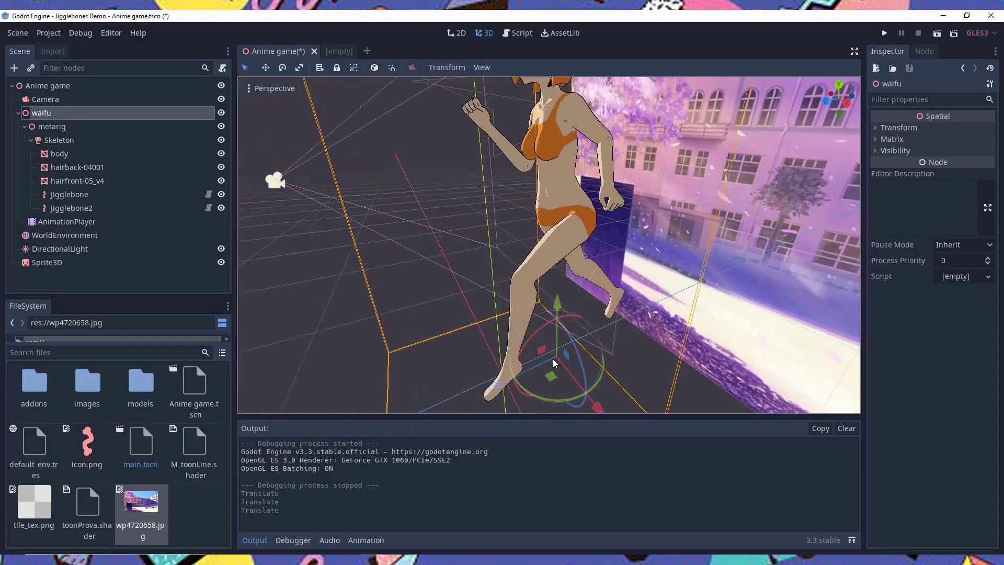
left_click_drag(553, 359, 537, 422)
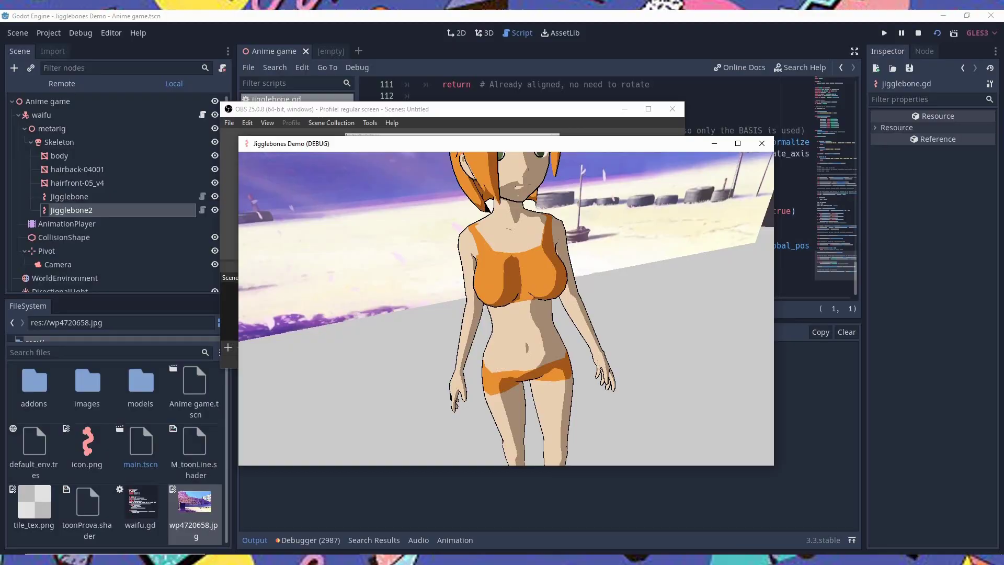